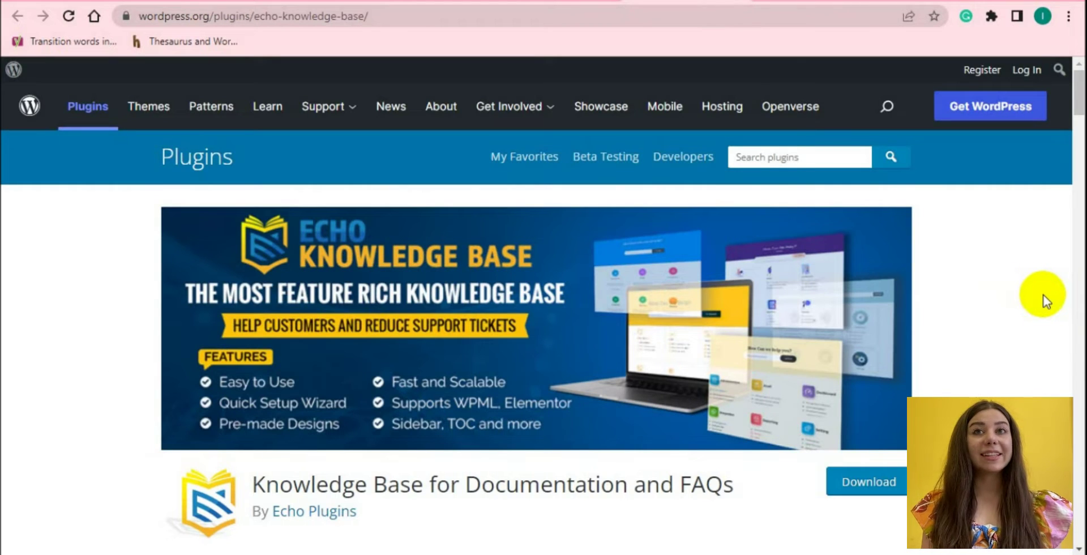
Review the description, layout demos and ratings of the Knowledge Base for Documentation and FAQs plugin.
scroll(1043, 295, "down", 1)
scroll(1044, 295, "down", 5)
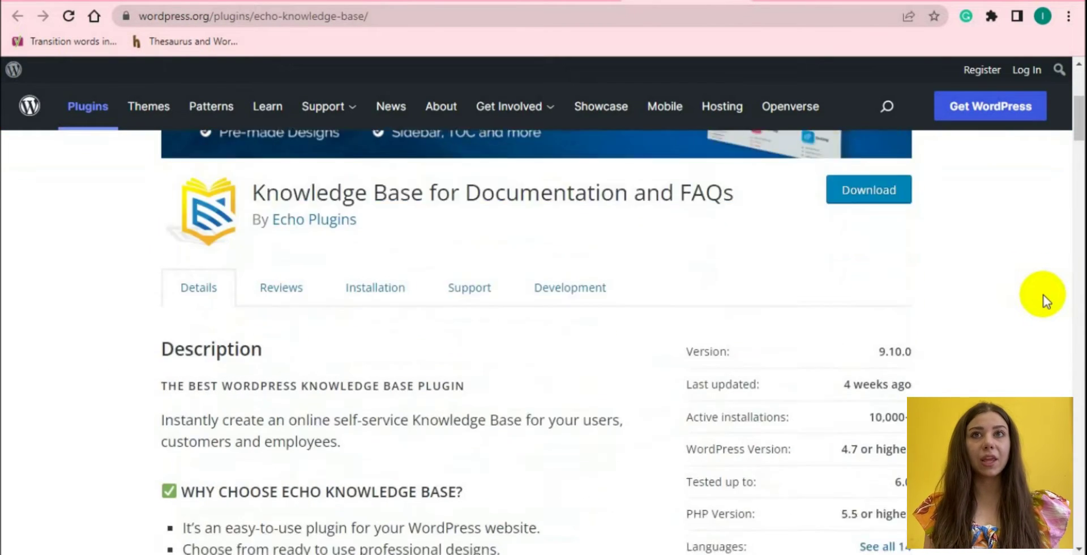
scroll(1044, 295, "down", 1)
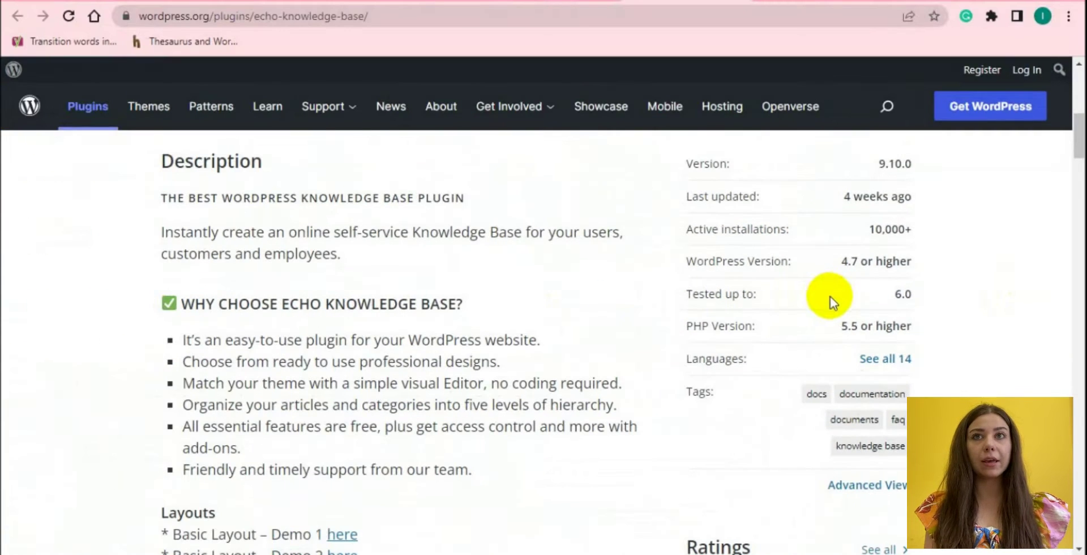
scroll(980, 327, "down", 4)
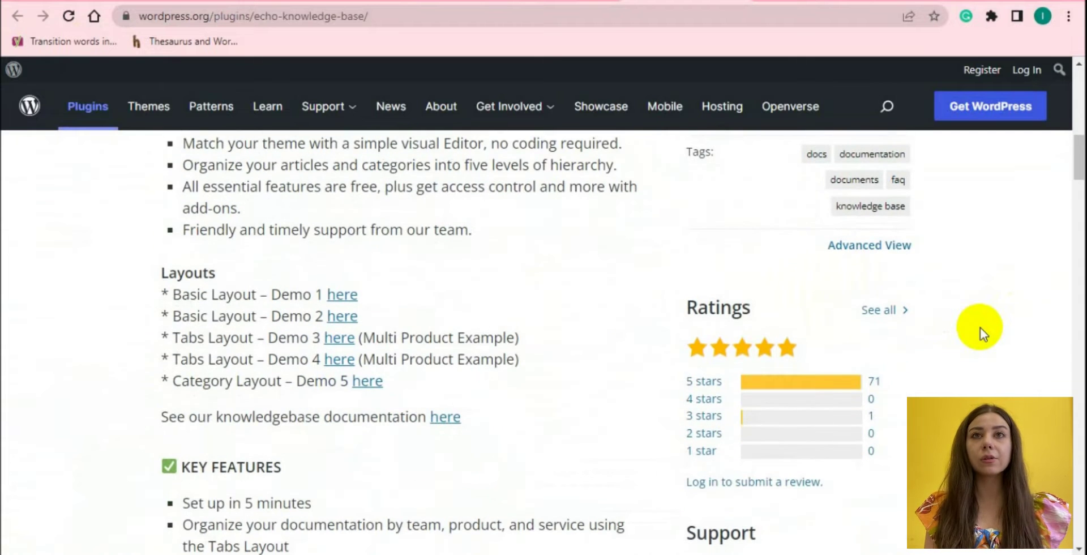
Examine the categories and articles in the Demo 1 basic layout knowledge base.
scroll(808, 424, "down", 1)
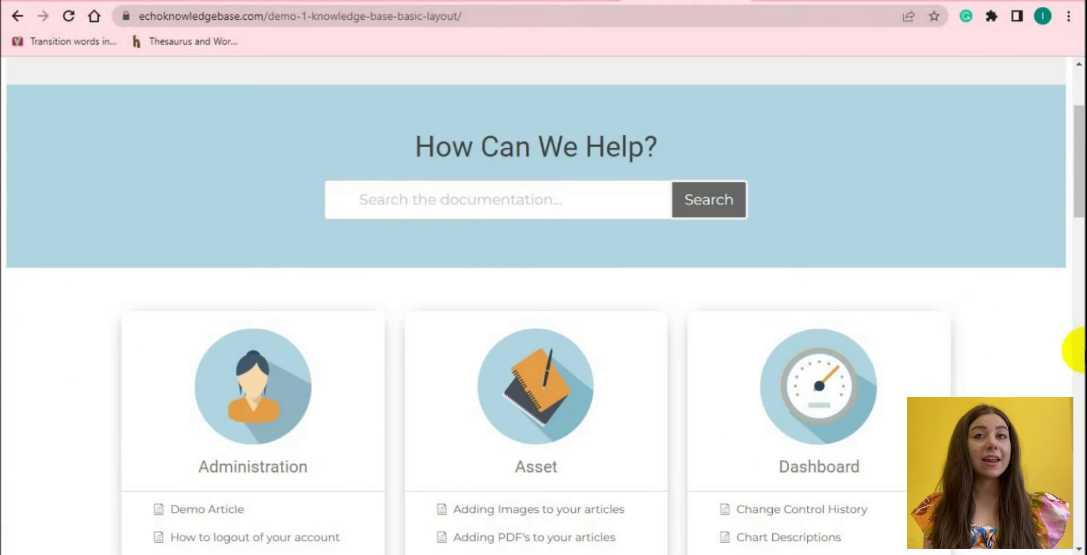
scroll(1076, 349, "down", 6)
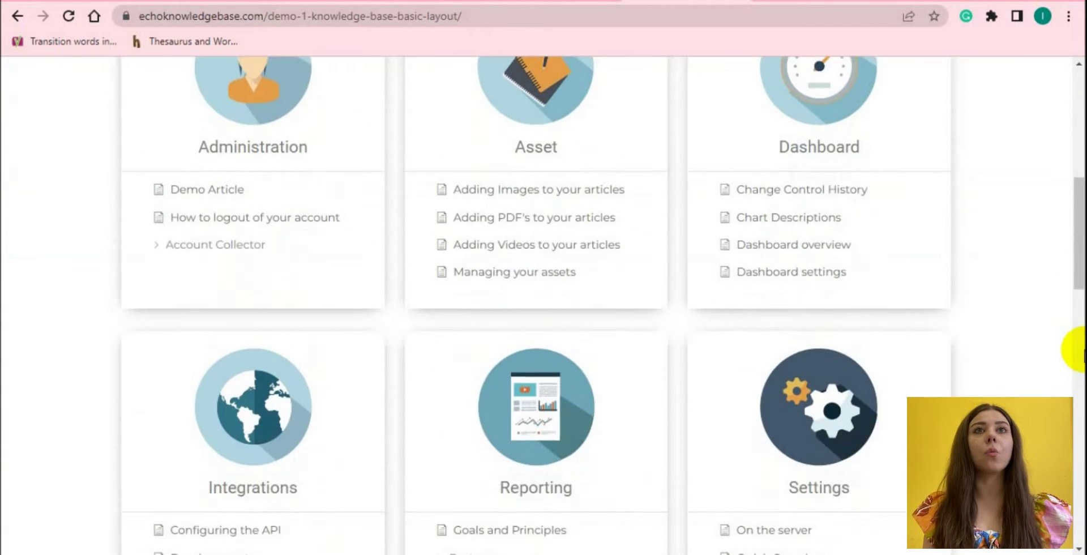
scroll(1078, 350, "down", 4)
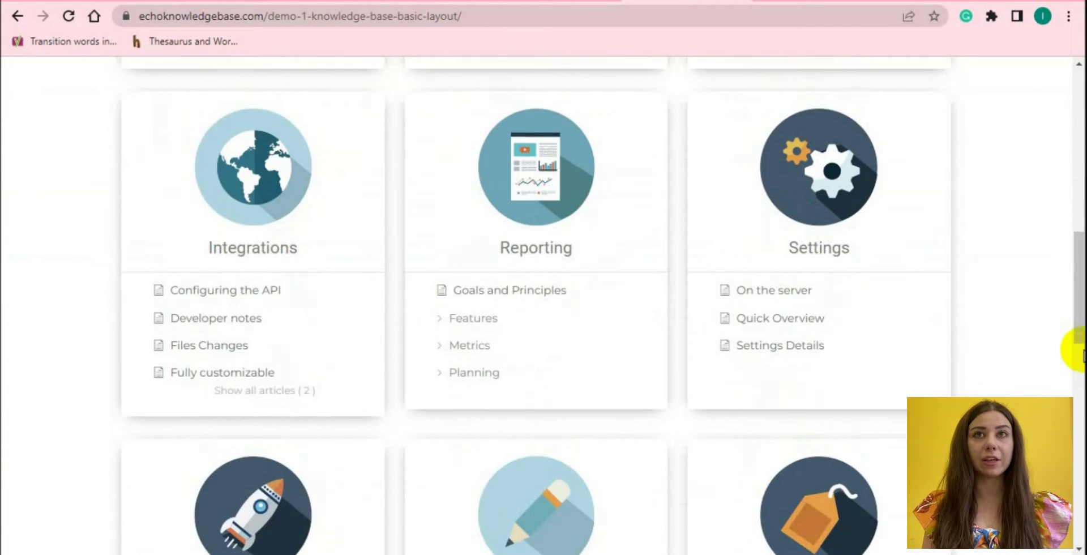
scroll(1082, 355, "down", 4)
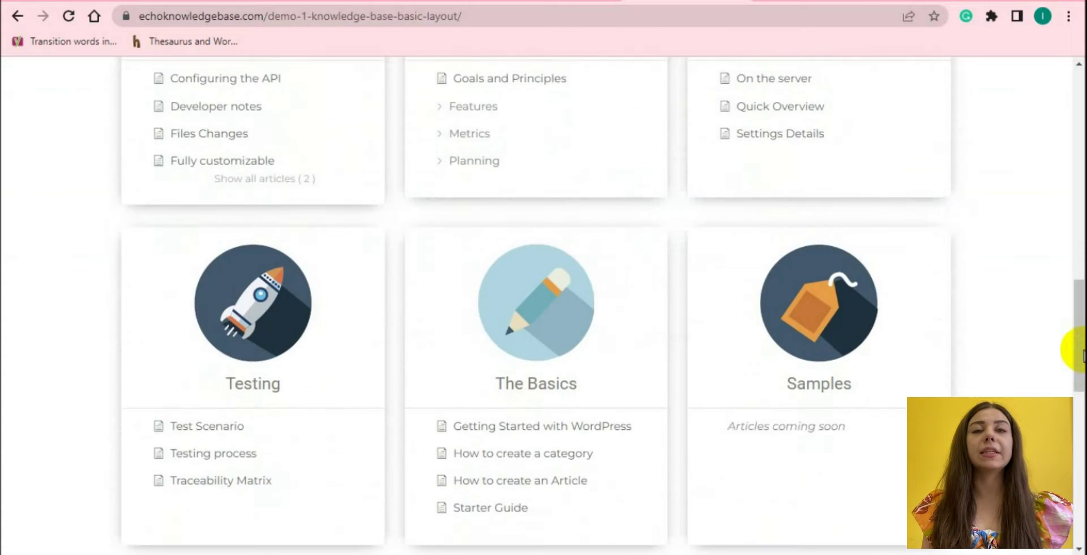
Examine the Demo 3 and Demo 4 tabs layouts, switching Demo 4 to the Product 2 categories.
scroll(1082, 356, "down", 1)
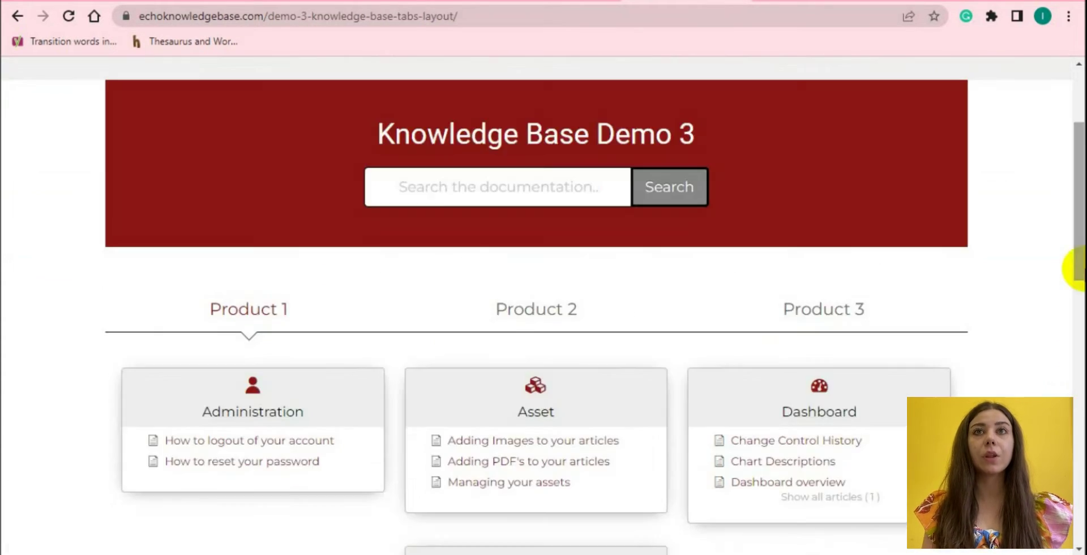
scroll(1077, 269, "down", 4)
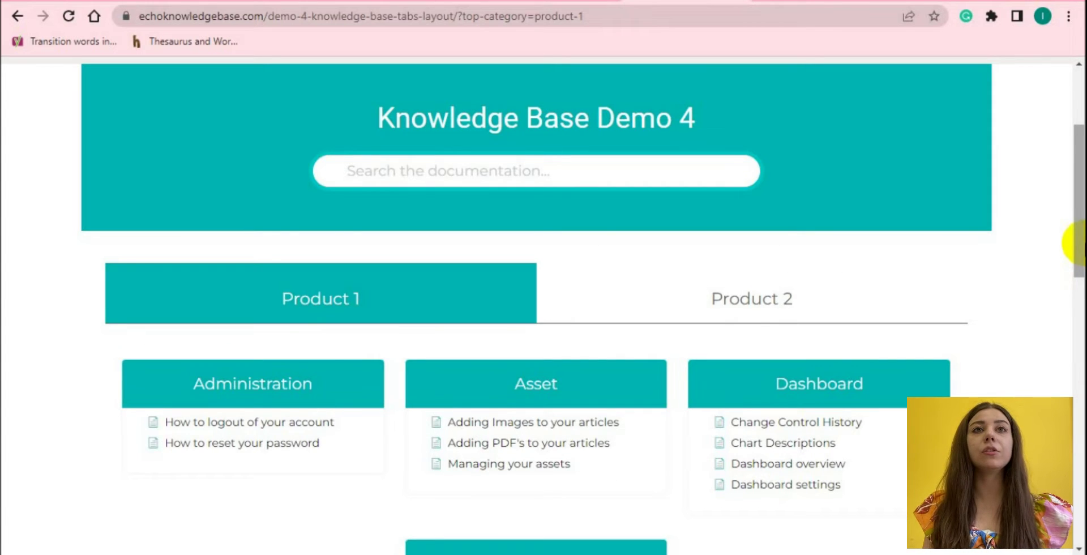
scroll(1077, 244, "down", 4)
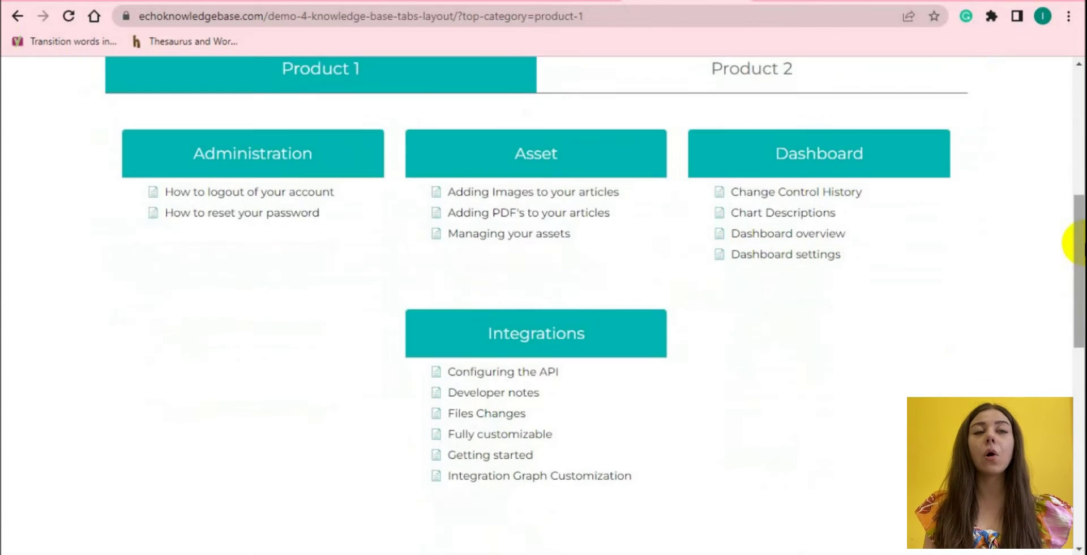
scroll(1038, 223, "up", 3)
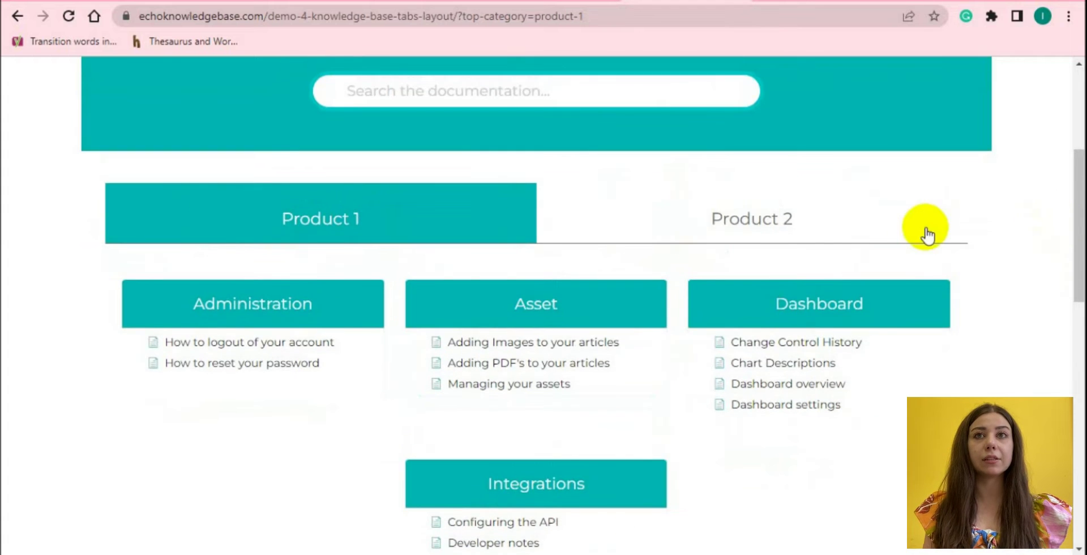
left_click(909, 229)
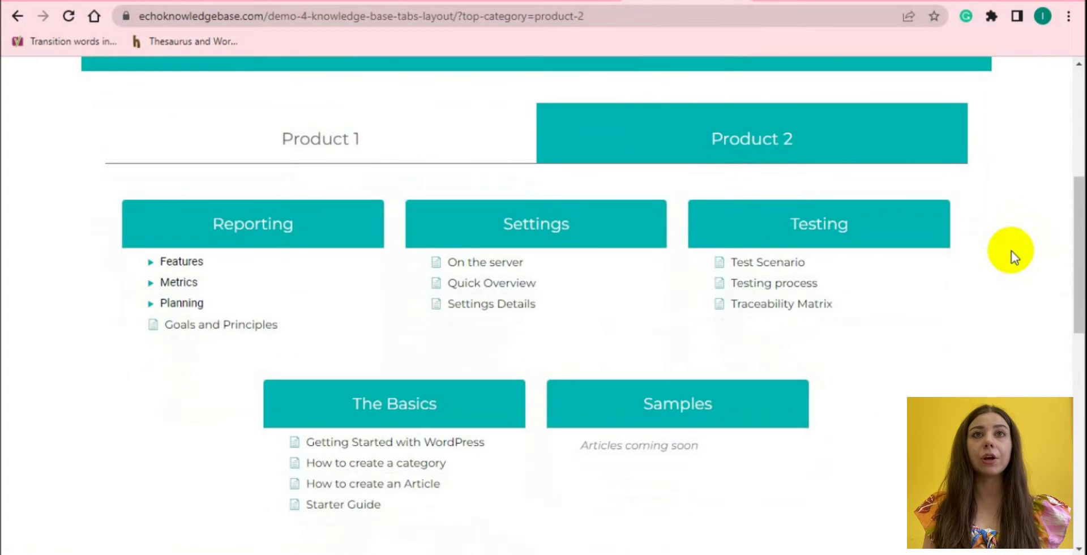
scroll(1009, 252, "down", 1)
Examine the search header and category boxes of the Demo 6 grid layout.
scroll(1013, 258, "down", 1)
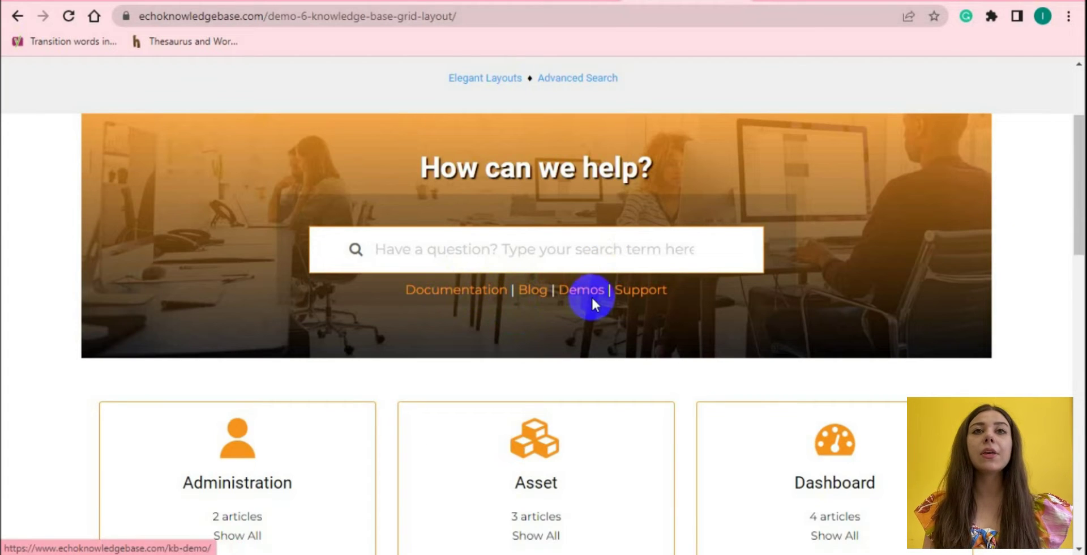
scroll(1017, 299, "down", 5)
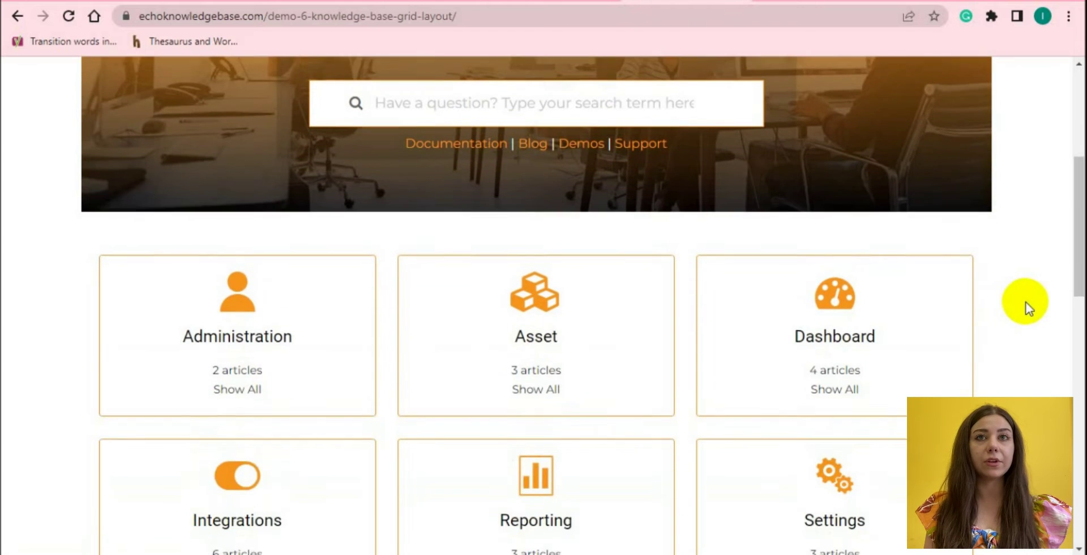
scroll(1076, 324, "down", 5)
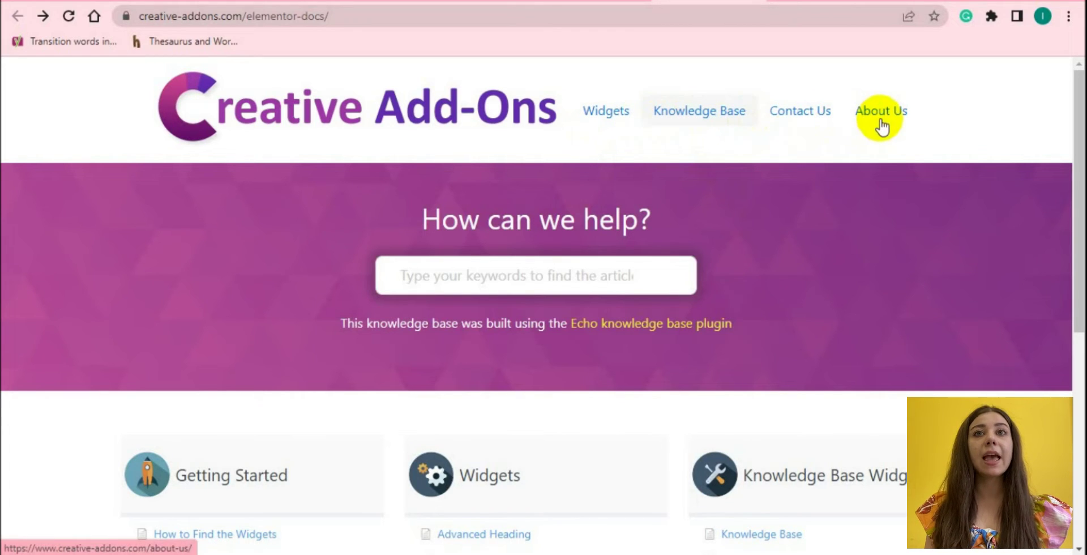
Visit the Echo knowledge base plugin site from the Creative Add-Ons knowledge base, return and review its topics.
left_click(715, 331)
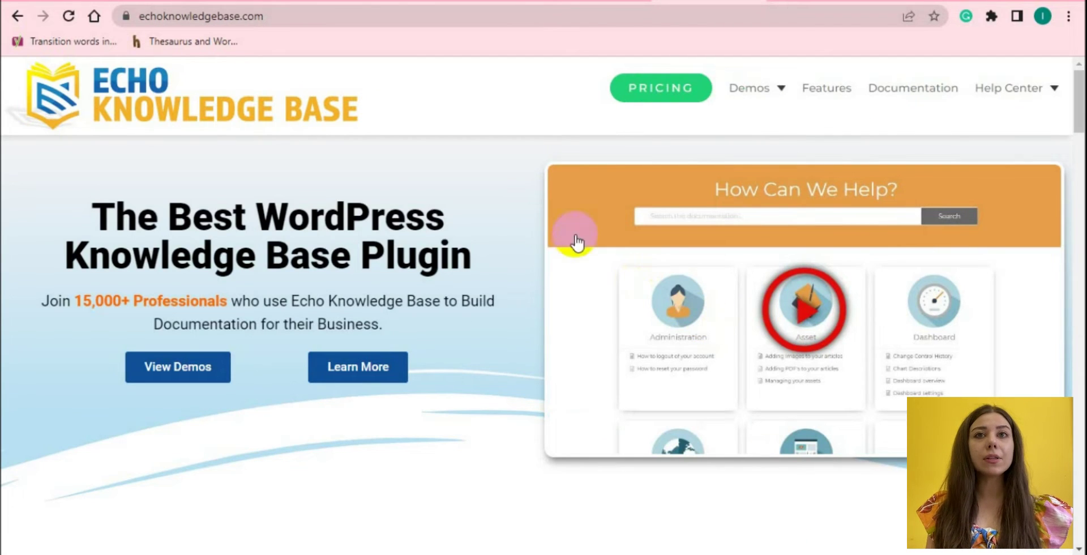
left_click(17, 17)
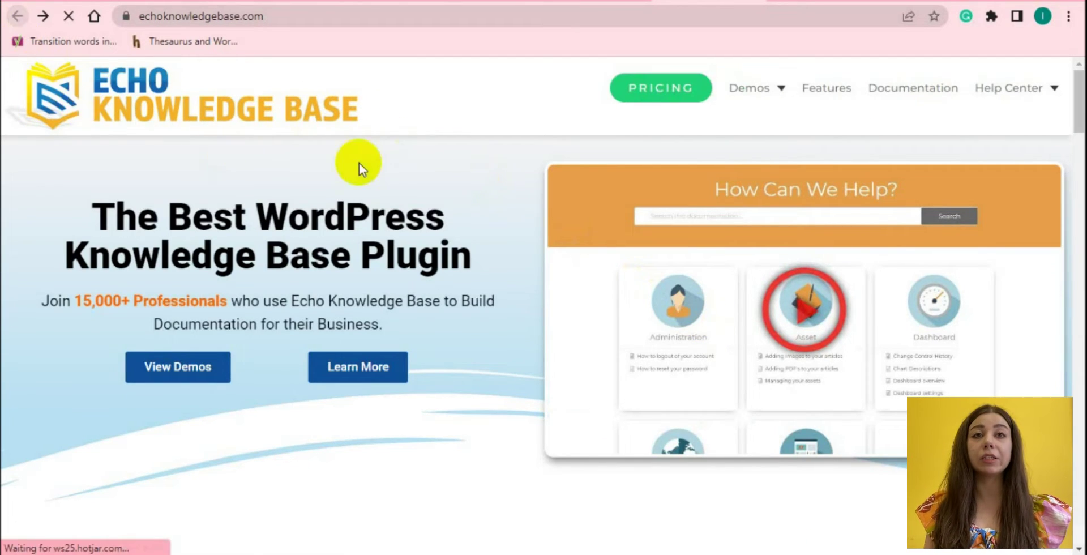
scroll(640, 279, "down", 4)
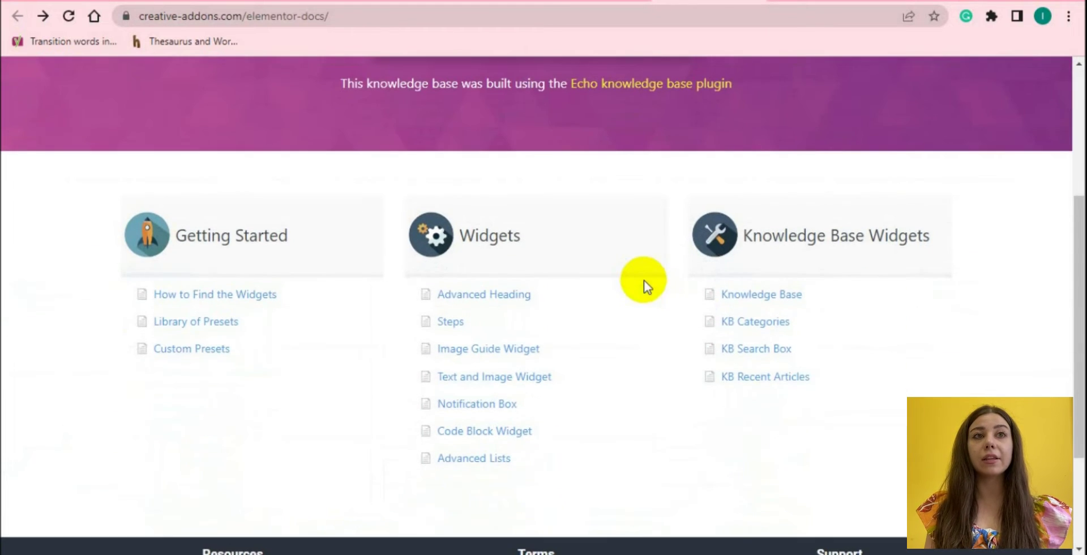
scroll(644, 280, "down", 1)
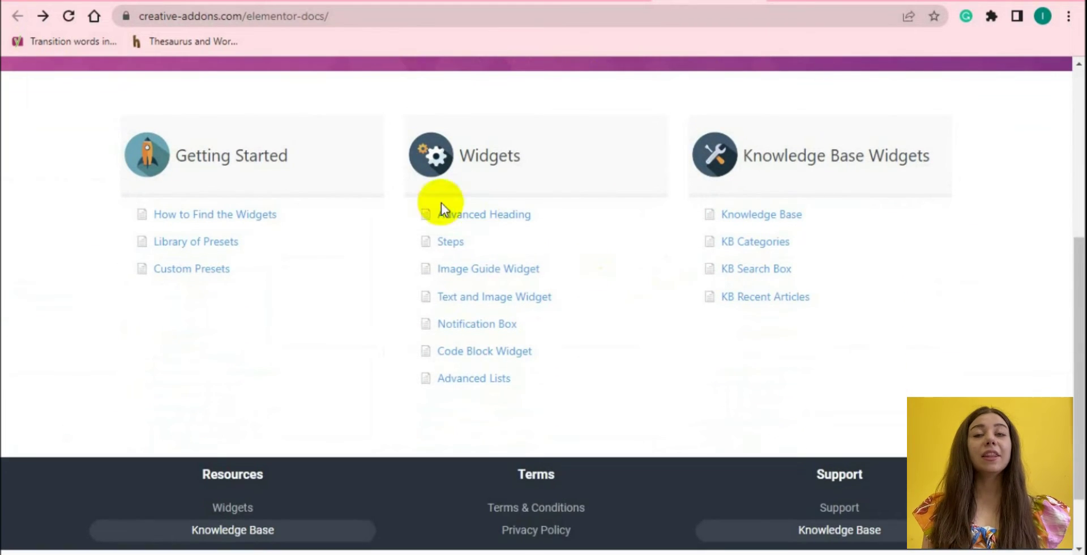
Open the Library of Presets article, read through its preset examples and return to the knowledge base.
left_click(223, 247)
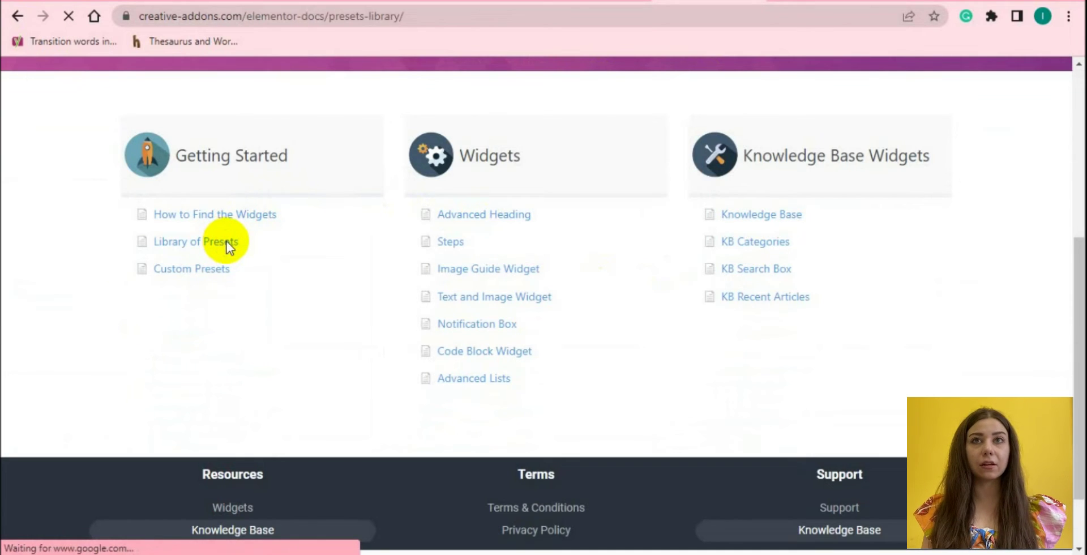
scroll(586, 388, "down", 5)
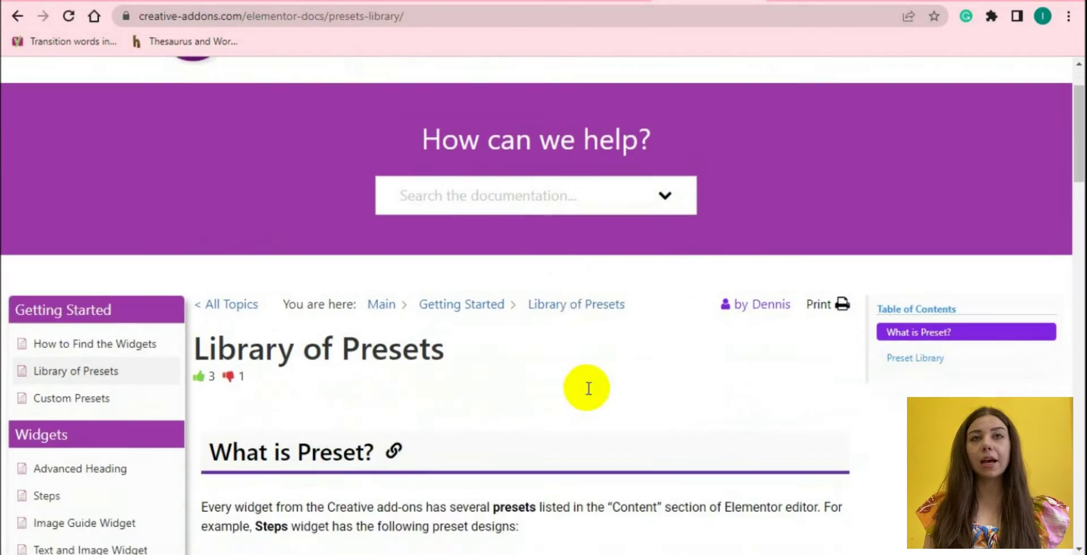
scroll(587, 388, "down", 15)
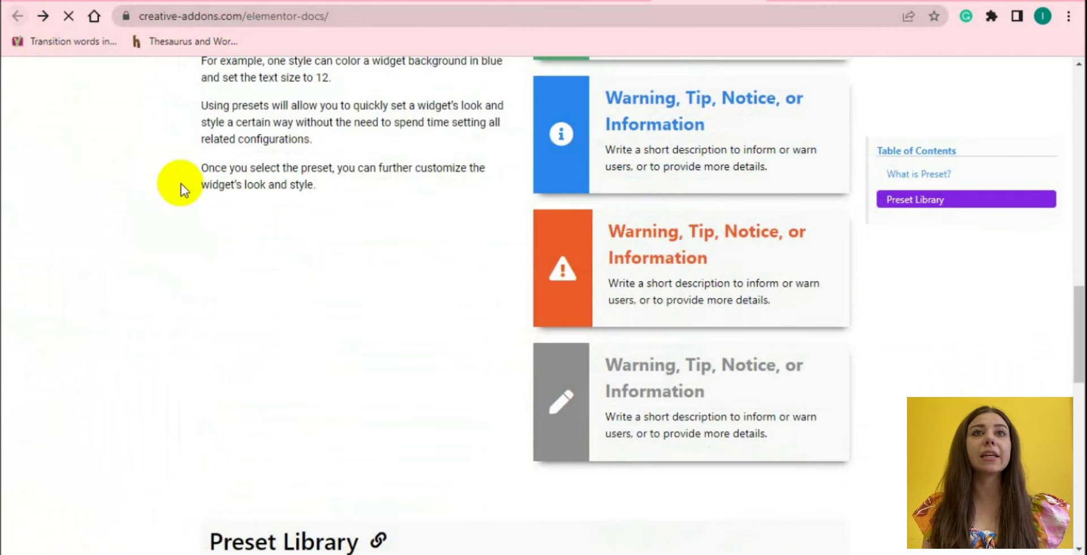
Open the Support page of Creative Add-Ons, review the technical support form and go back.
scroll(573, 309, "down", 3)
scroll(583, 306, "down", 1)
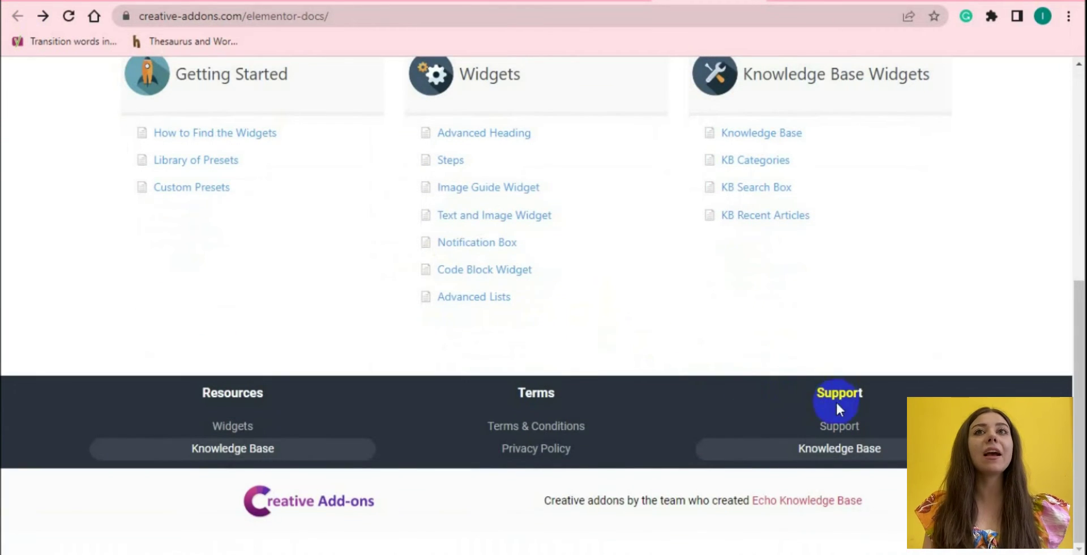
left_click(835, 429)
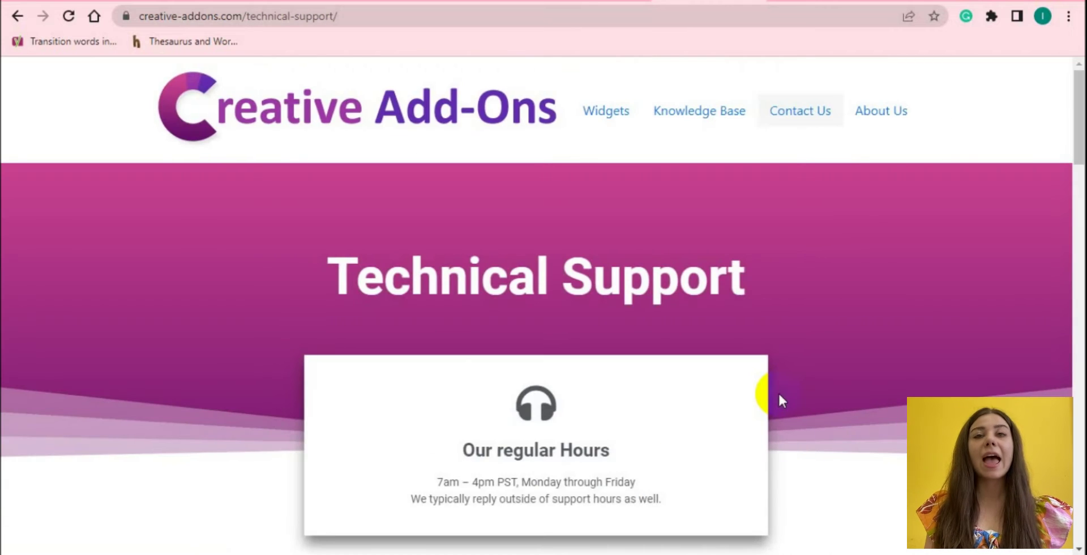
scroll(777, 392, "down", 4)
scroll(779, 391, "down", 8)
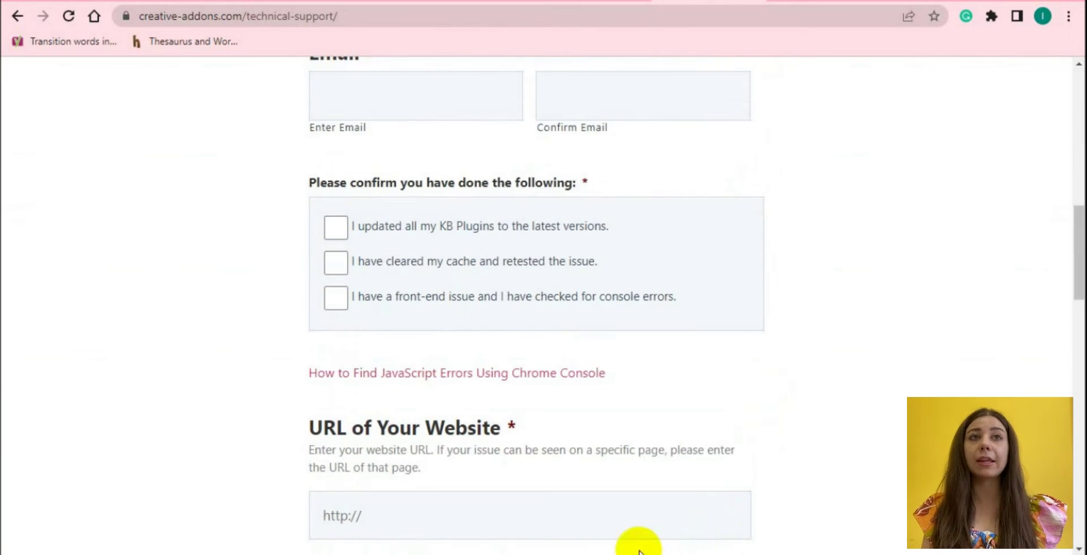
left_click(15, 16)
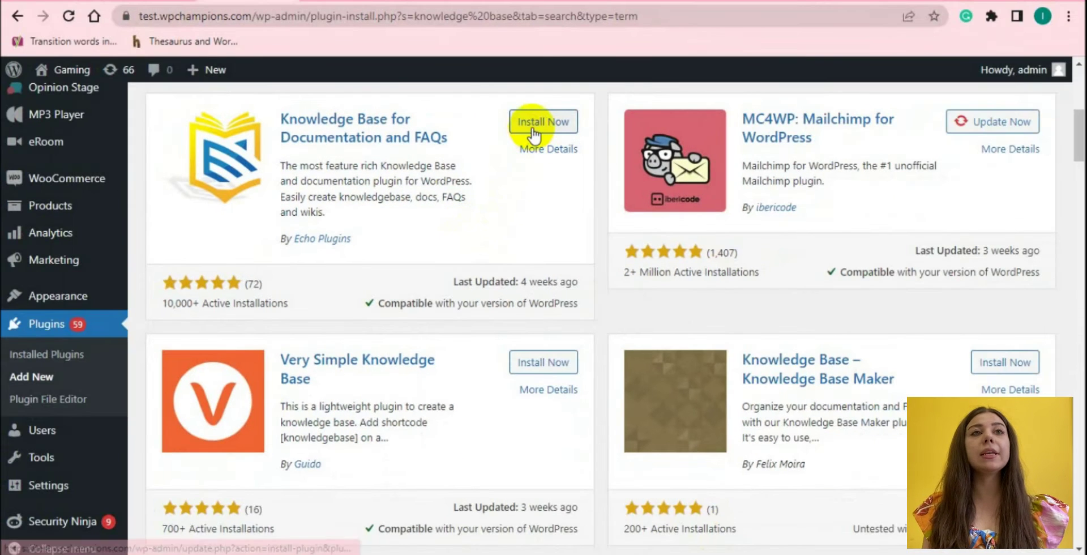
Install and activate the Knowledge Base for Documentation and FAQs plugin on the WordPress site.
left_click(699, 53)
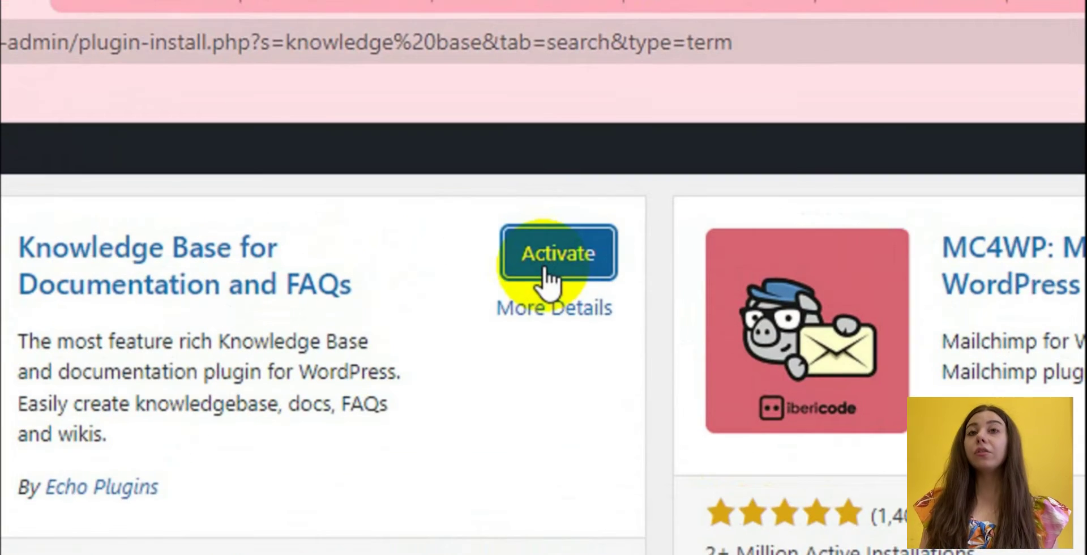
left_click(545, 134)
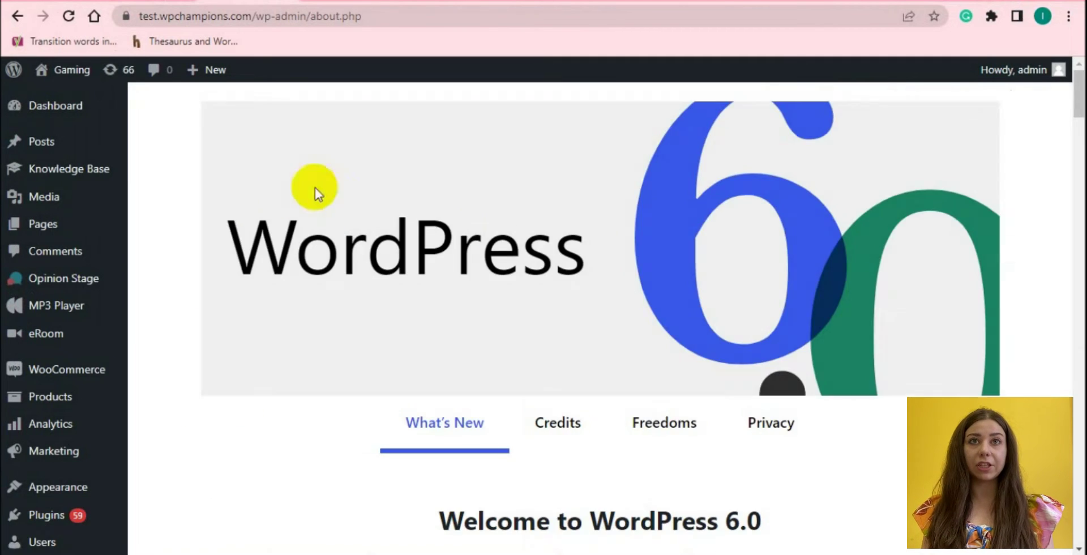
Open the Knowledge Base plugin's Get Started page and launch its Setup Wizard.
mouse_move(115, 177)
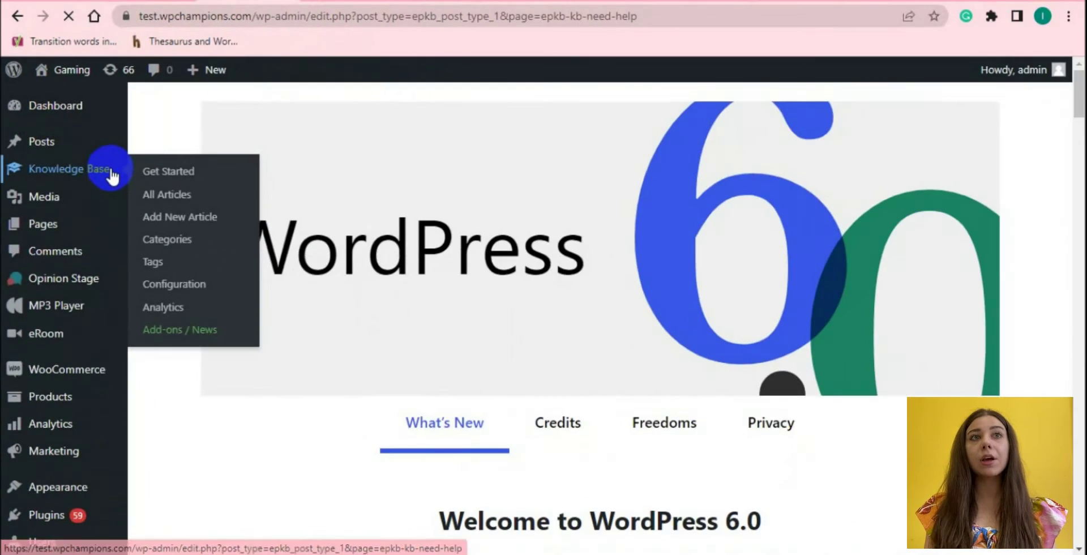
left_click(223, 277)
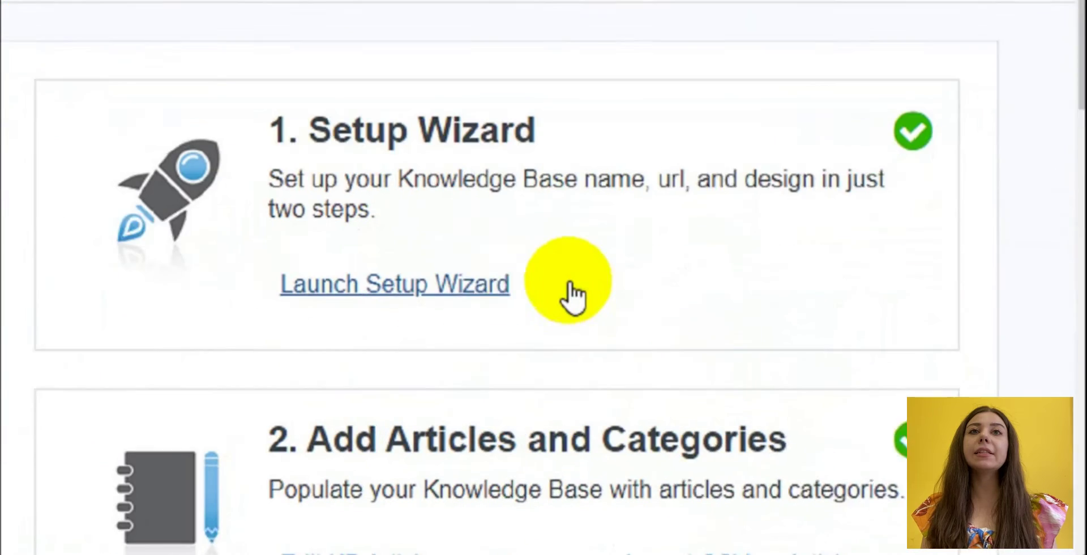
left_click(453, 285)
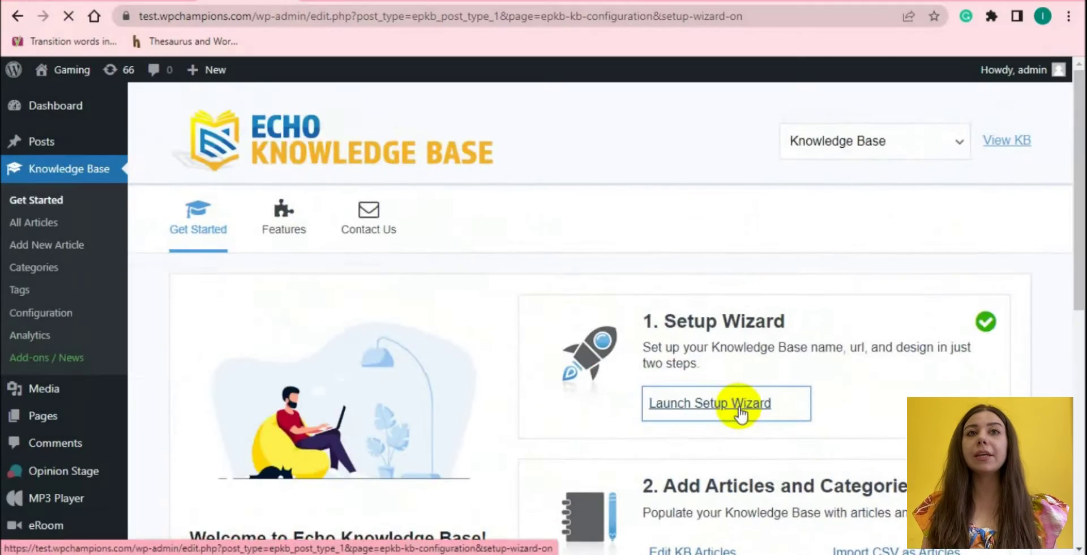
Keep the default knowledge base nickname, slug and menu setting, and proceed to the wizard's design selection.
scroll(449, 277, "down", 3)
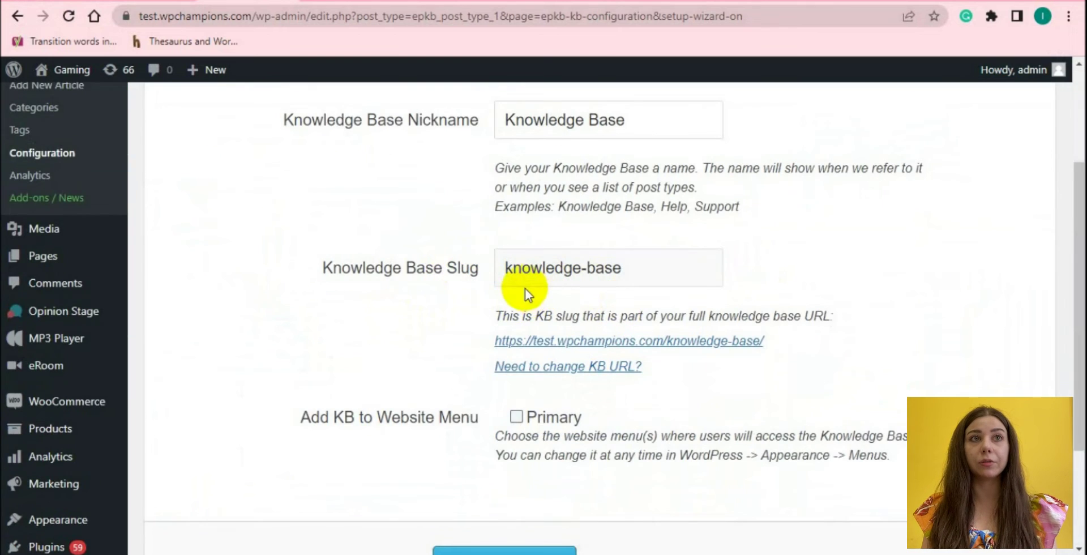
scroll(524, 288, "down", 2)
left_click(503, 457)
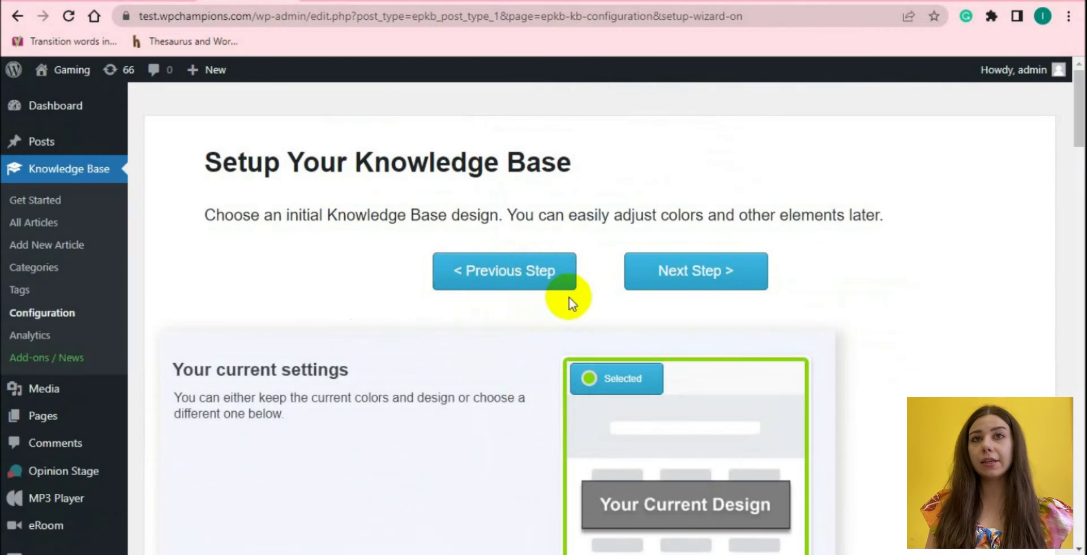
Choose the purple-banner design with icon category boxes for the knowledge base and proceed to the wizard's navigation selection.
scroll(575, 298, "down", 7)
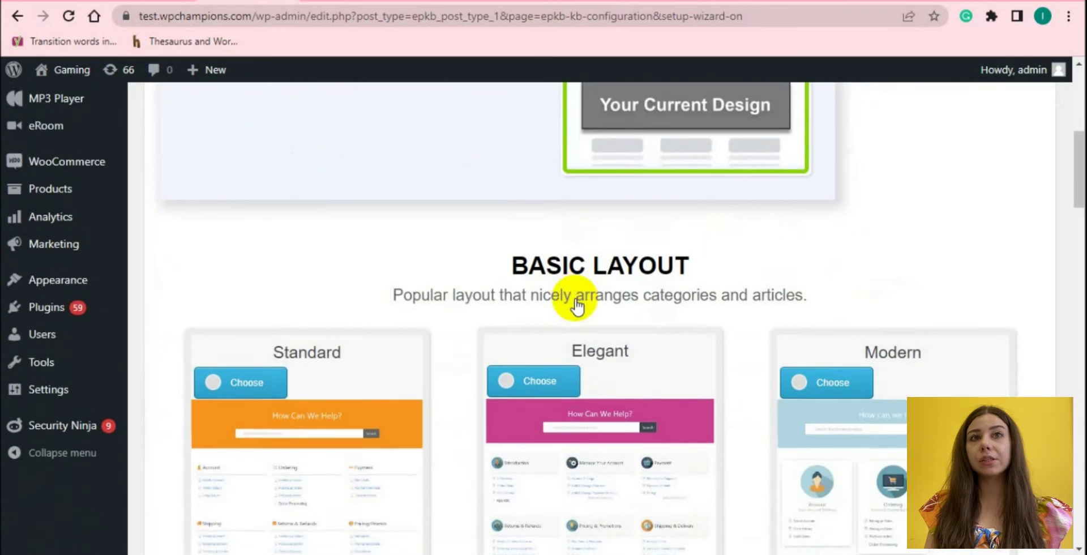
scroll(721, 289, "down", 13)
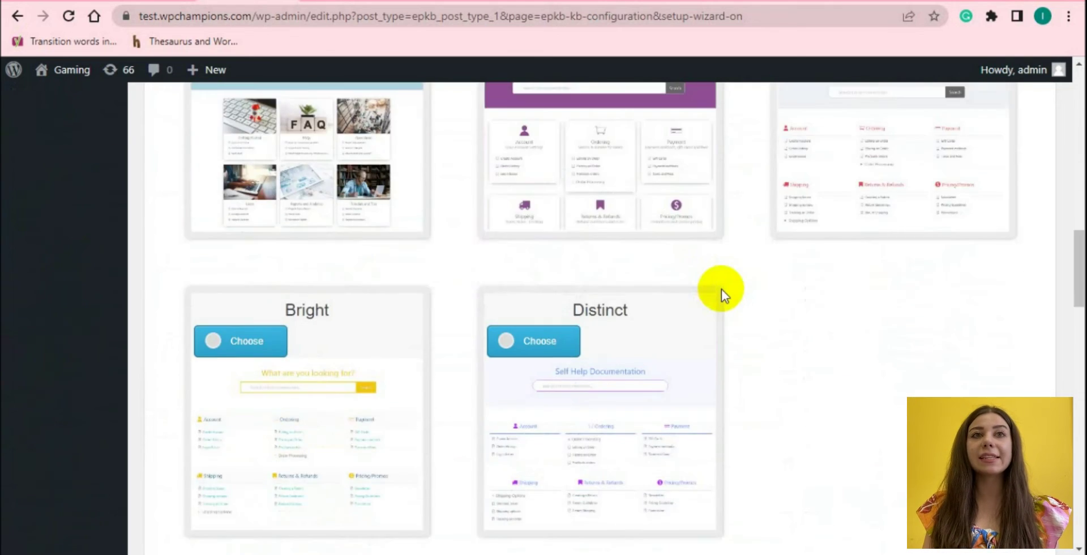
scroll(716, 277, "up", 4)
left_click(513, 203)
scroll(712, 230, "up", 6)
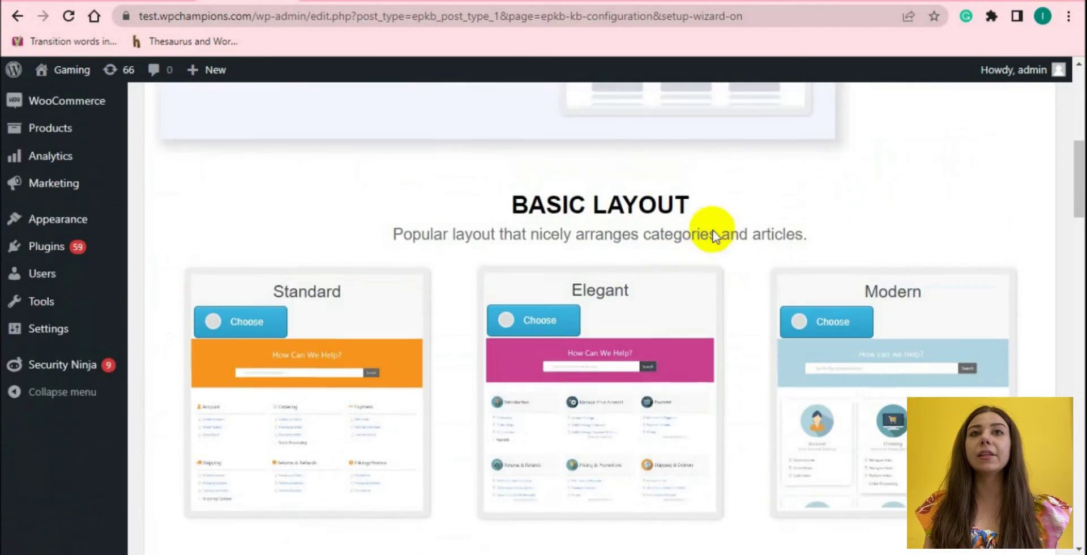
scroll(712, 230, "up", 7)
left_click(709, 191)
Select the Right Side sidebar under Top Categories Navigation and finish the knowledge base setup.
scroll(814, 223, "down", 3)
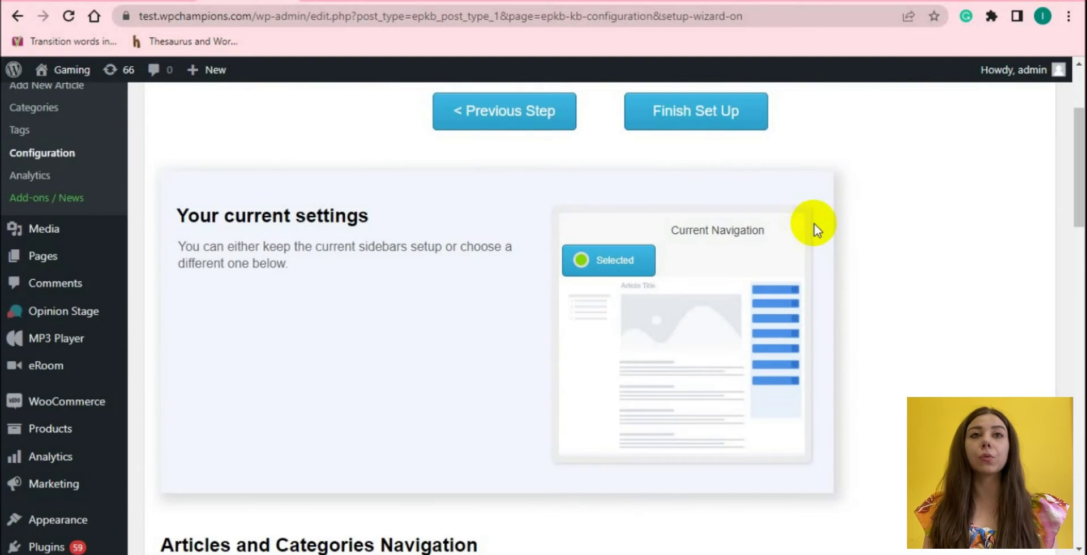
scroll(814, 223, "down", 12)
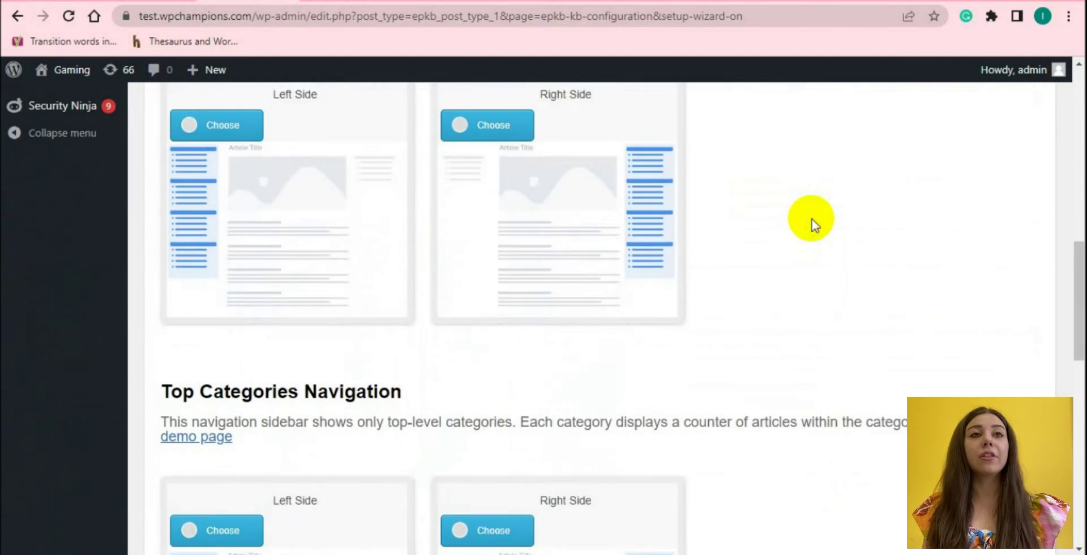
scroll(814, 223, "down", 5)
left_click(511, 215)
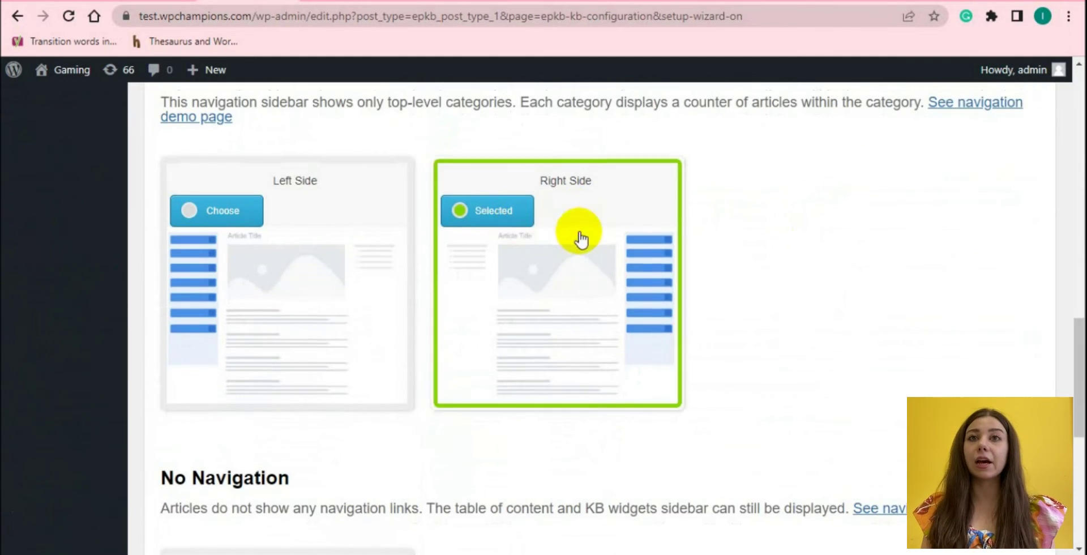
scroll(553, 248, "down", 7)
left_click(691, 500)
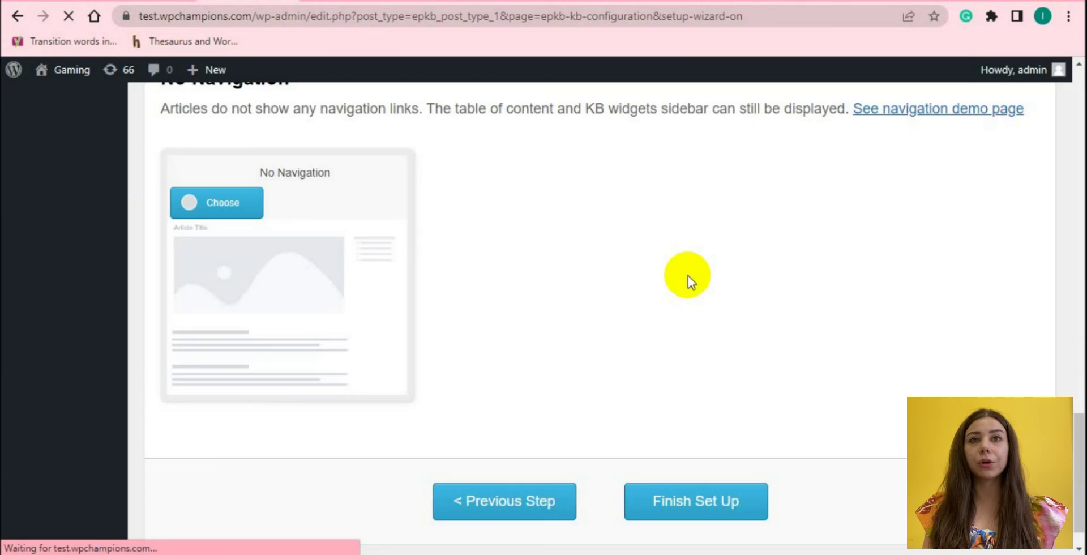
Open the new knowledge base from the Get Started page and review its search banner and article categories.
scroll(688, 276, "down", 5)
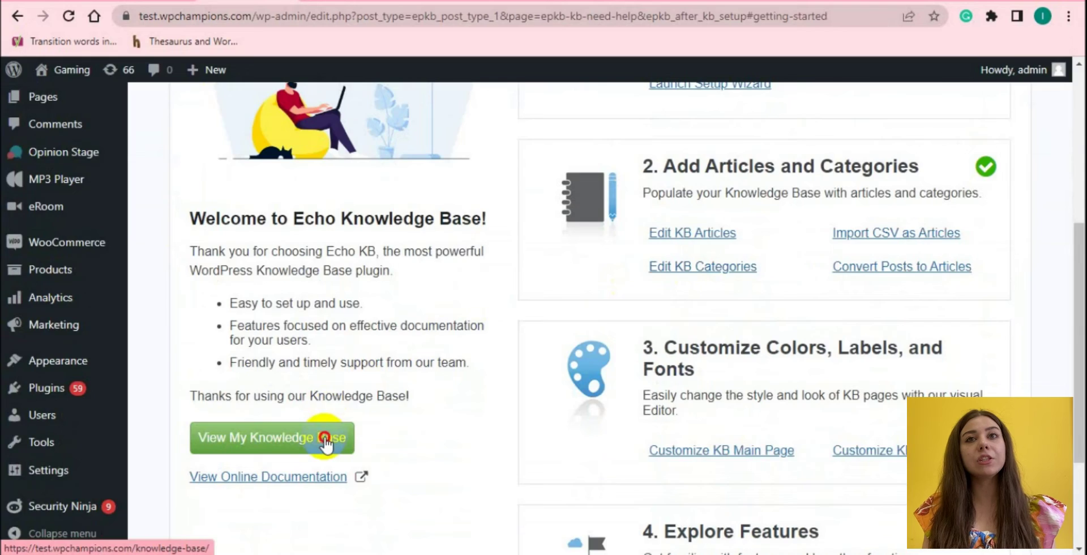
left_click(325, 445)
scroll(973, 358, "down", 6)
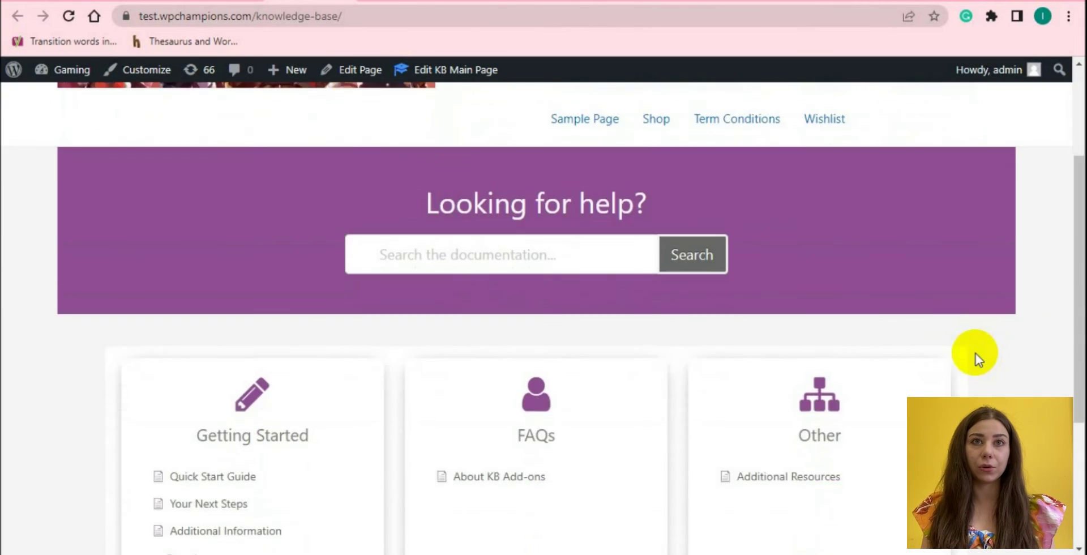